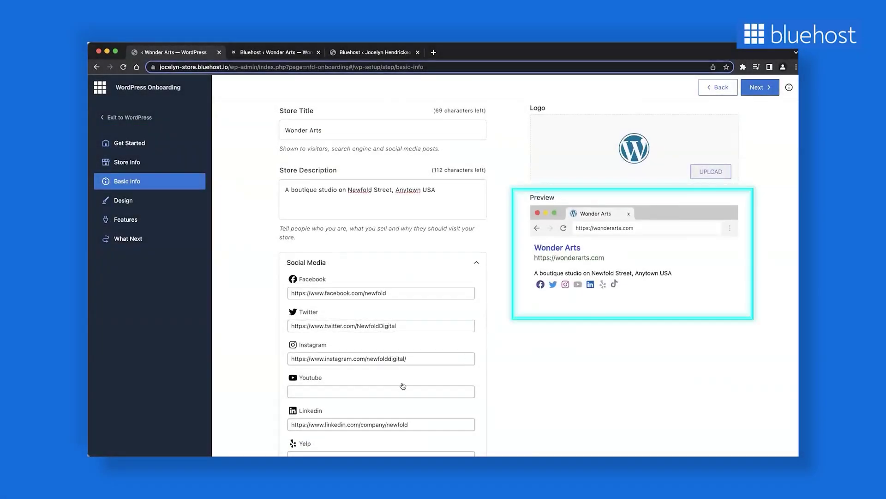
Select the Instagram profile URL in the Wonder Arts basic info and review the fields
{"action": "triple_click", "coordinate": [419, 363]}
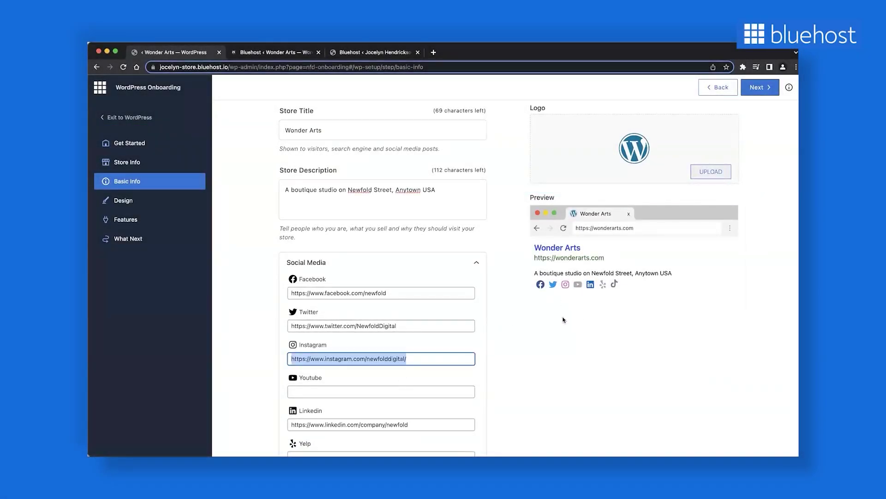
{"action": "scroll", "coordinate": [561, 323], "scroll_direction": "up", "scroll_amount": 4}
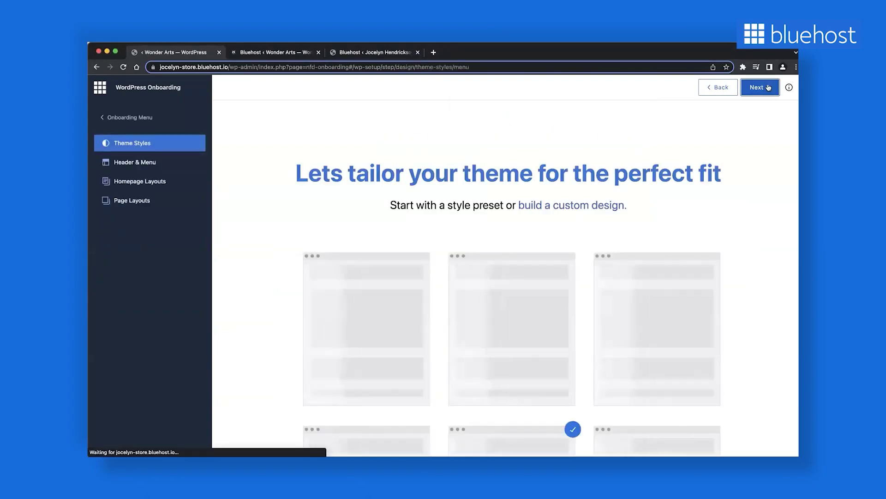
{"action": "scroll", "coordinate": [676, 143], "scroll_direction": "down", "scroll_amount": 2}
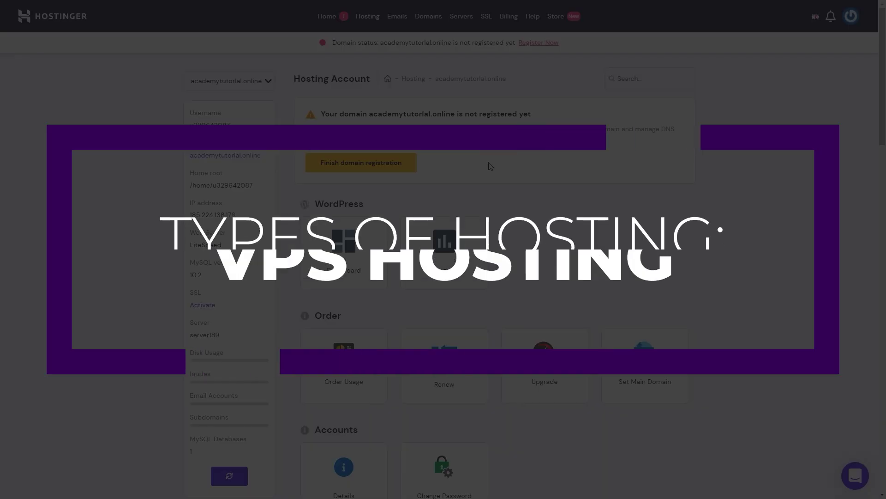
Finish registering academytutorial.online and install a Let's Encrypt SSL certificate on it
{"action": "left_click", "coordinate": [395, 165]}
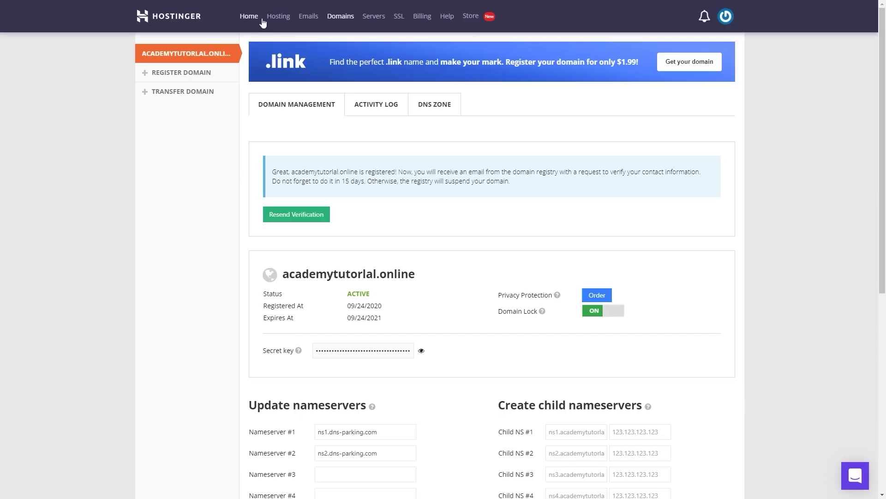
{"action": "left_click", "coordinate": [275, 17]}
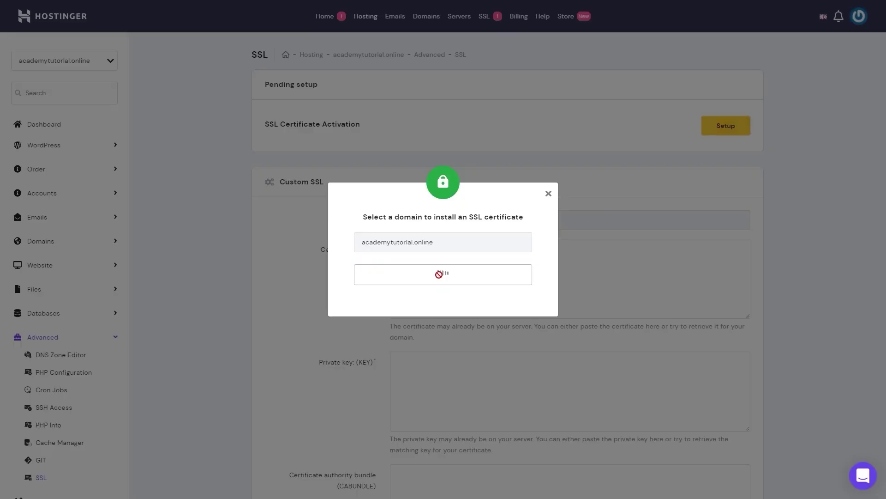
{"action": "left_click", "coordinate": [306, 174]}
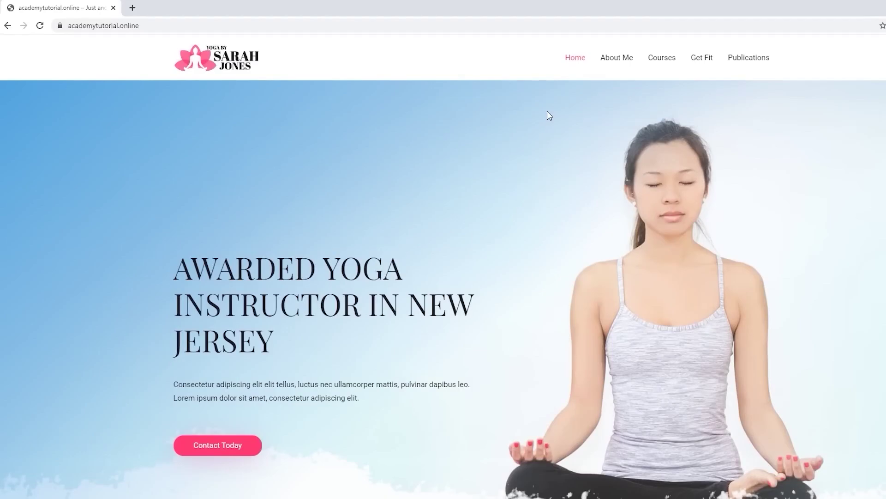
Log into academytutorial.online/wp-admin with Remember Me checked
{"action": "scroll", "coordinate": [548, 114], "scroll_direction": "down", "scroll_amount": 20}
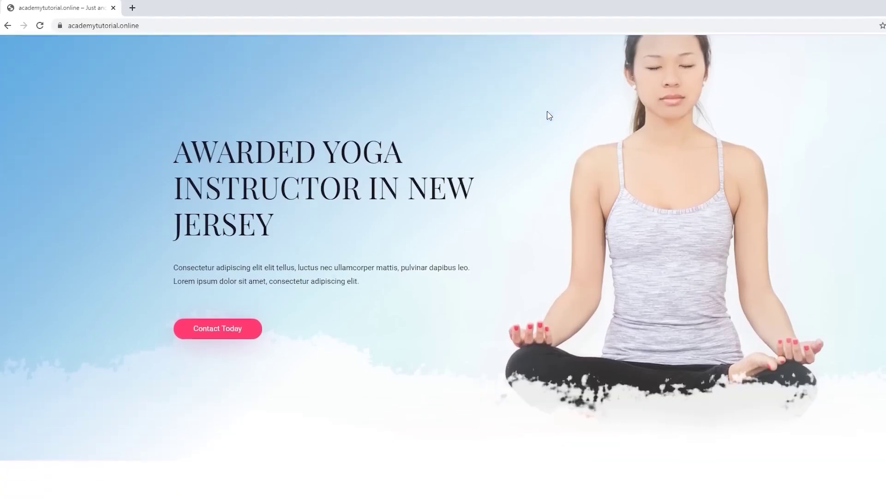
{"action": "scroll", "coordinate": [548, 114], "scroll_direction": "up", "scroll_amount": 20}
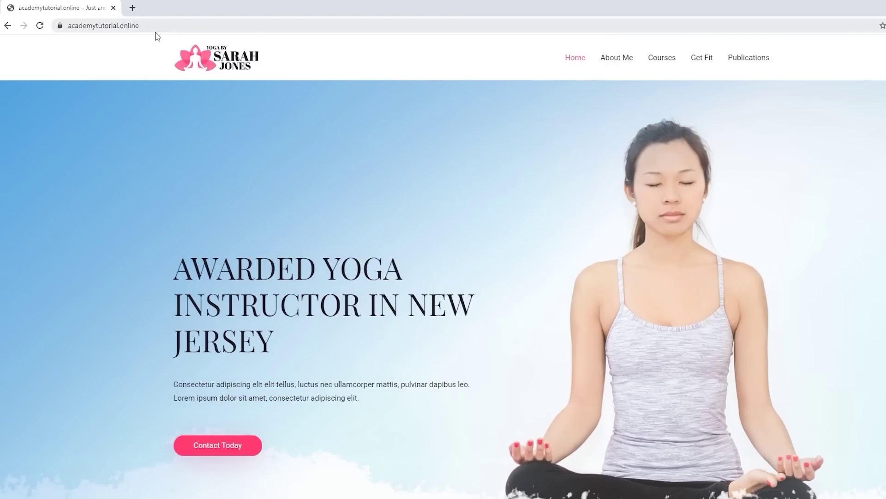
{"action": "double_click", "coordinate": [170, 26]}
{"action": "type", "text": "/wp-admin"}
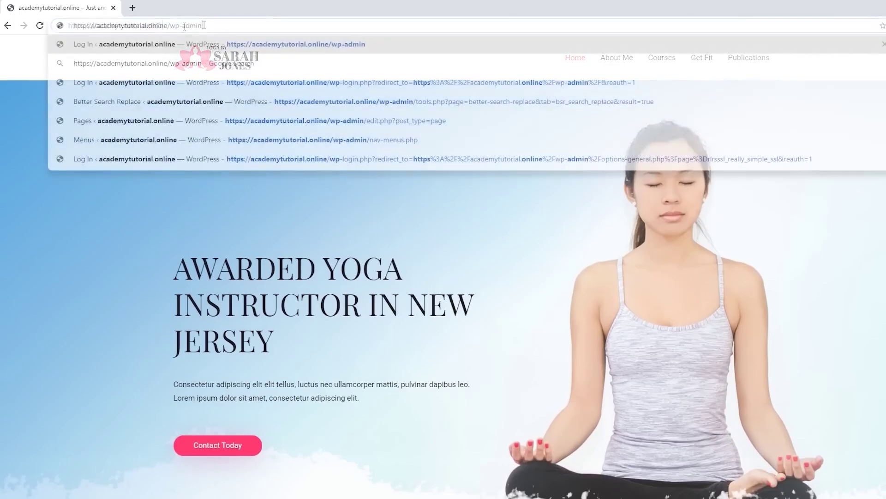
{"action": "key", "text": "Return"}
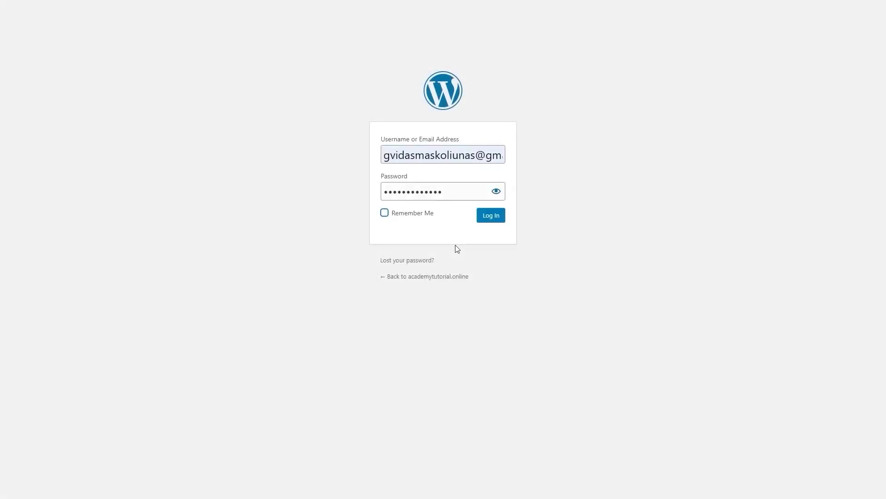
{"action": "left_click", "coordinate": [386, 213]}
{"action": "left_click", "coordinate": [487, 217]}
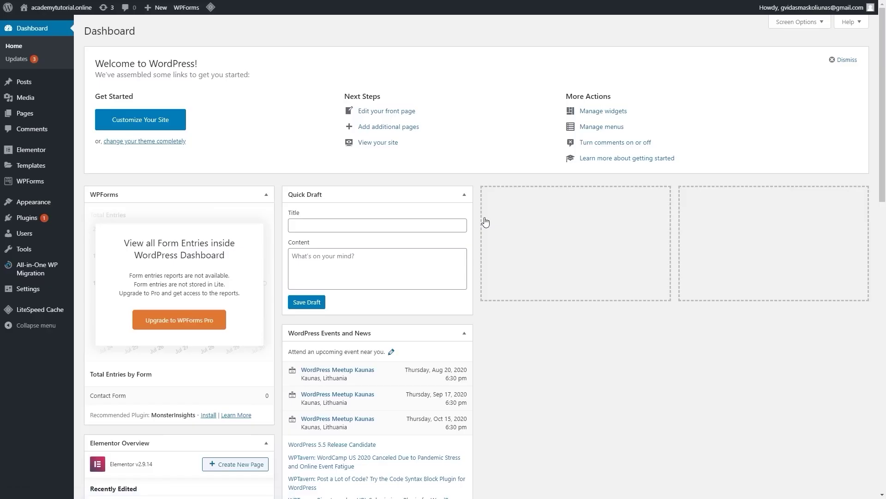
Visit the site, then open All Pages and Quick Edit the About Me page
{"action": "mouse_move", "coordinate": [51, 8]}
{"action": "left_click", "coordinate": [30, 26]}
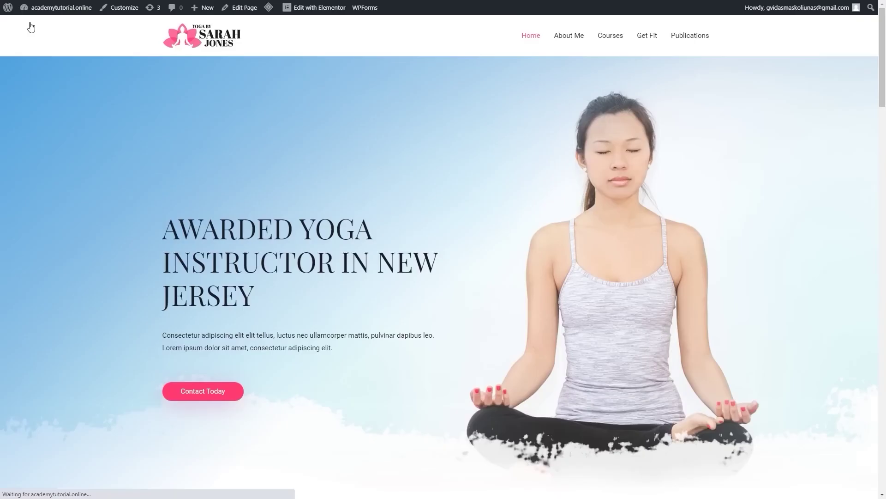
{"action": "mouse_move", "coordinate": [48, 117]}
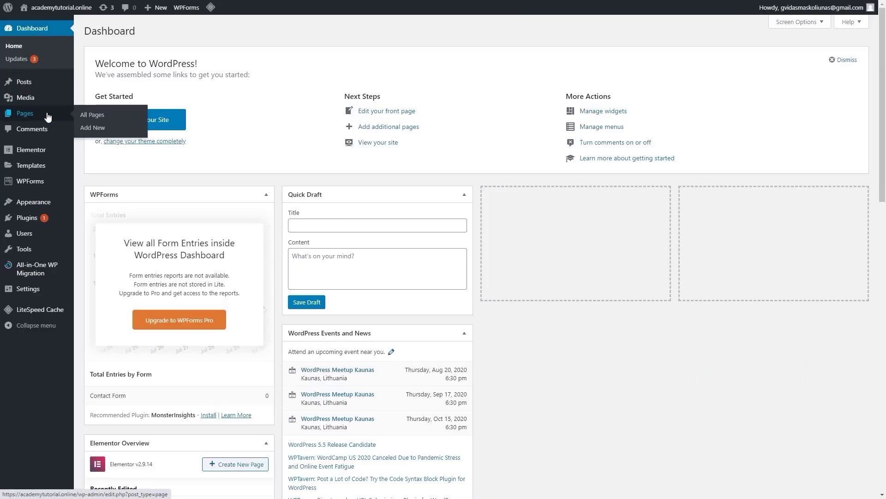
{"action": "left_click", "coordinate": [89, 116]}
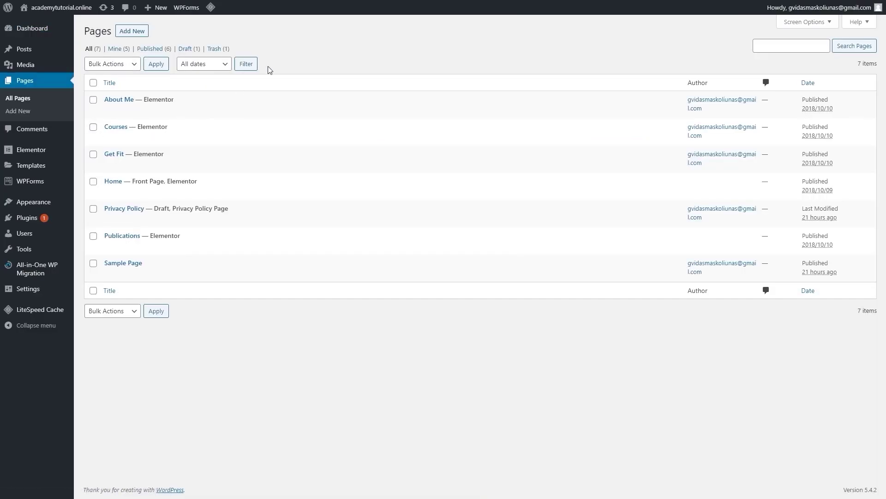
{"action": "left_click", "coordinate": [133, 111]}
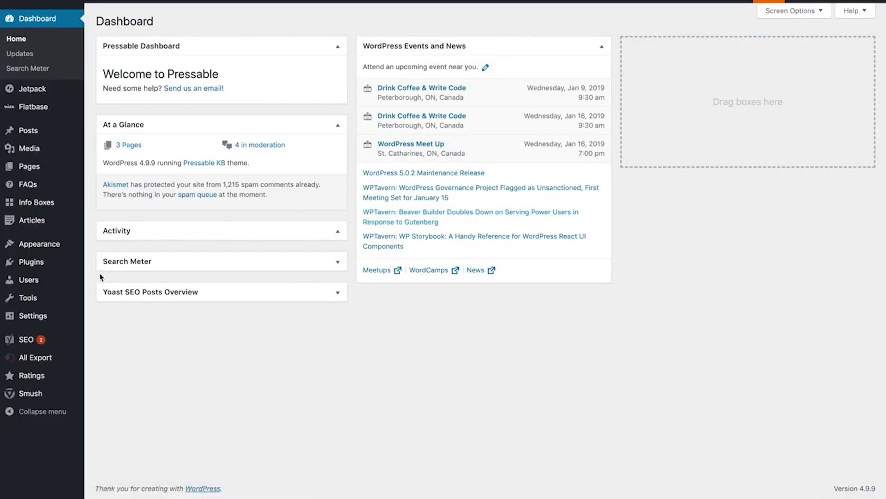
Search the plugin directory for 'Pressable Automated Migration'
{"action": "mouse_move", "coordinate": [65, 266]}
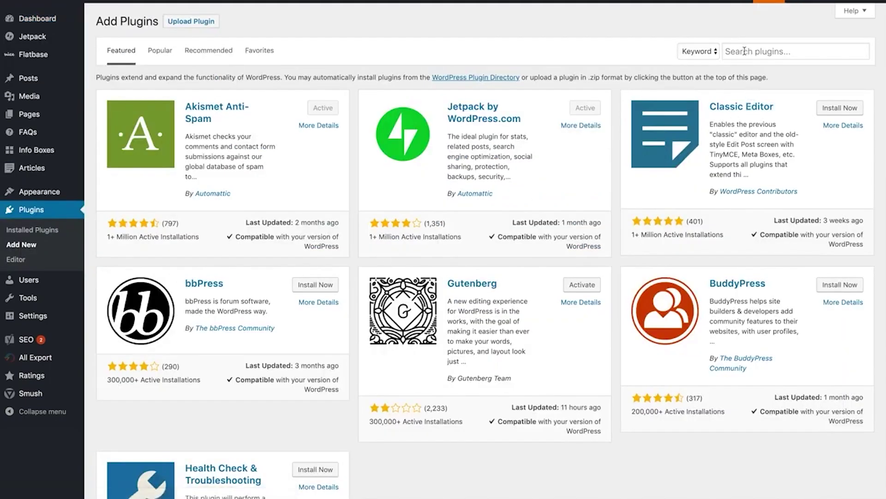
{"action": "left_click", "coordinate": [744, 51]}
{"action": "type", "text": "Pressable Automated Migration"}
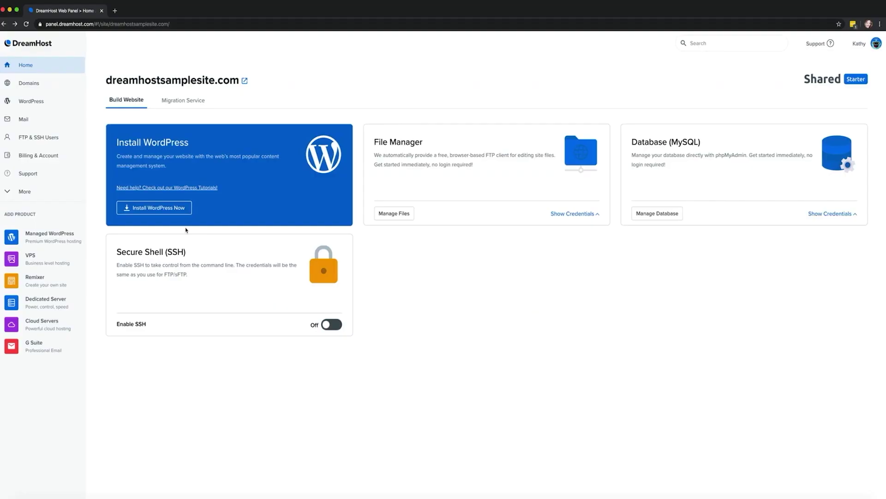
In Domains > Registrations, search for dreamhoststartersite.com
{"action": "left_click", "coordinate": [36, 88]}
{"action": "left_click", "coordinate": [37, 106]}
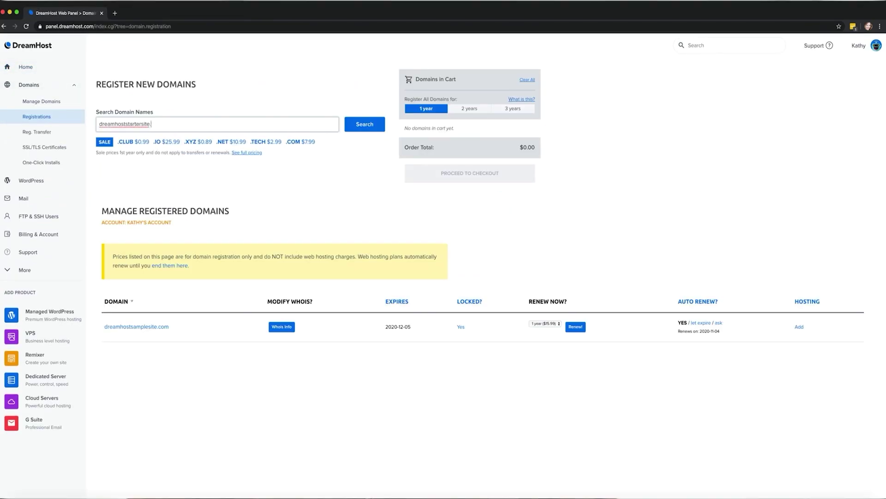
{"action": "type", "text": ".com"}
{"action": "key", "text": "Return"}
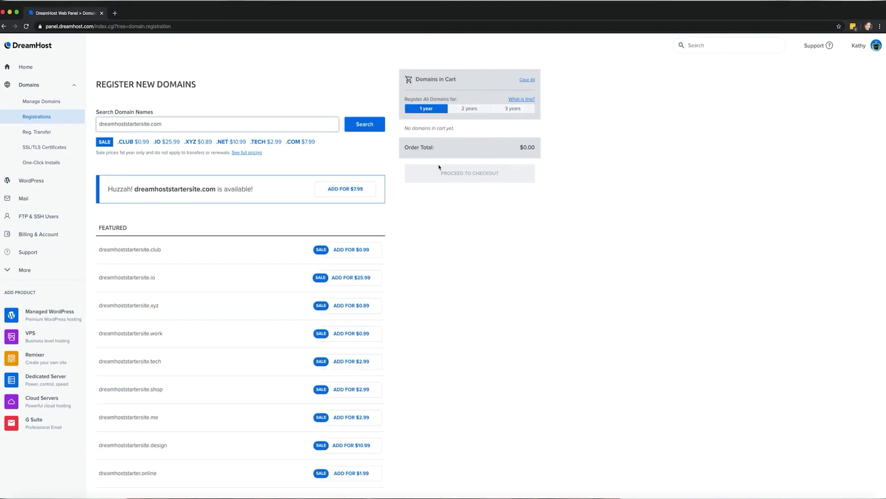
Add dreamhoststartersite.com to the cart for $7.99 and continue to order review
{"action": "left_click", "coordinate": [368, 195]}
{"action": "left_click", "coordinate": [439, 190]}
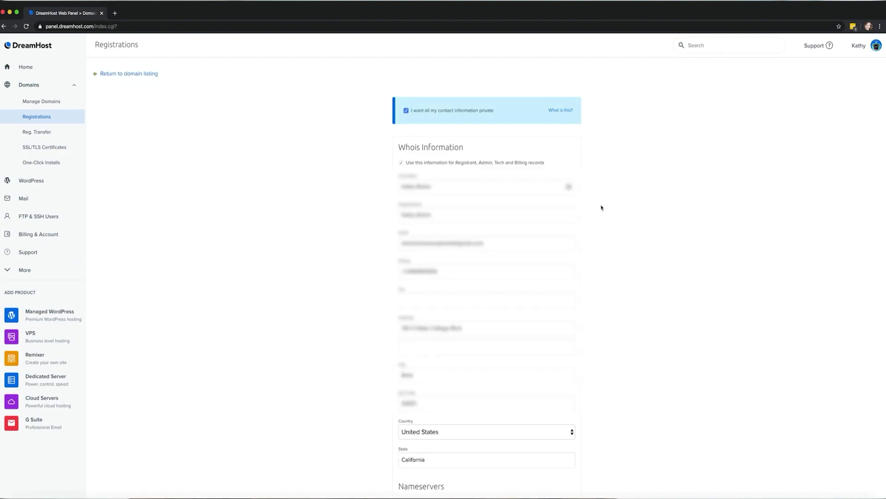
{"action": "scroll", "coordinate": [601, 207], "scroll_direction": "down", "scroll_amount": 5}
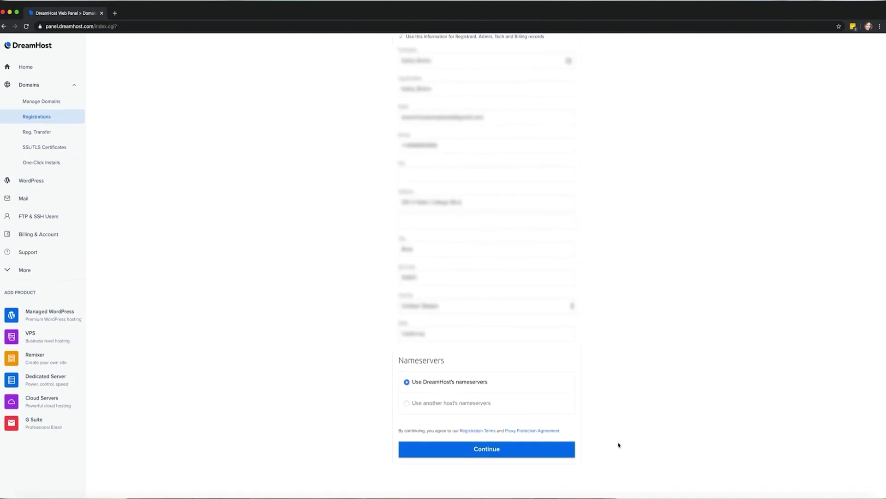
{"action": "left_click", "coordinate": [518, 456]}
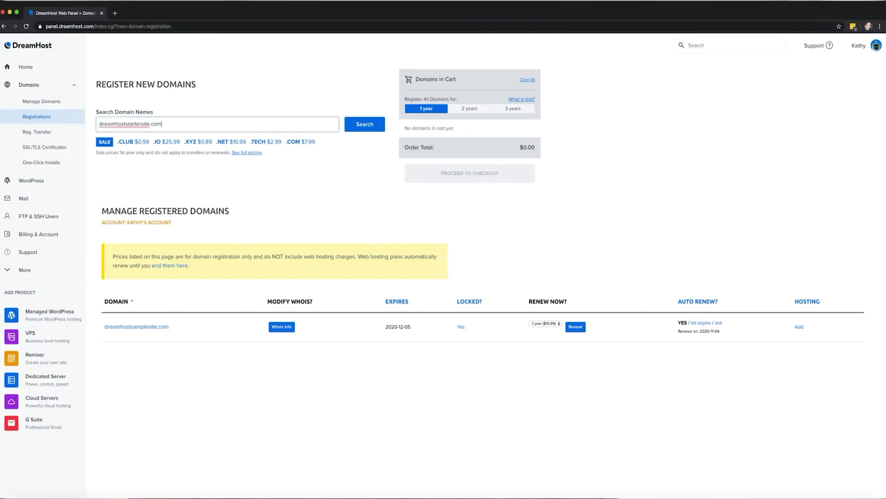
Re-search dreamhoststartersite.com, add it to the cart and reach the Whois contact form
{"action": "key", "text": "Return"}
{"action": "left_click", "coordinate": [503, 106]}
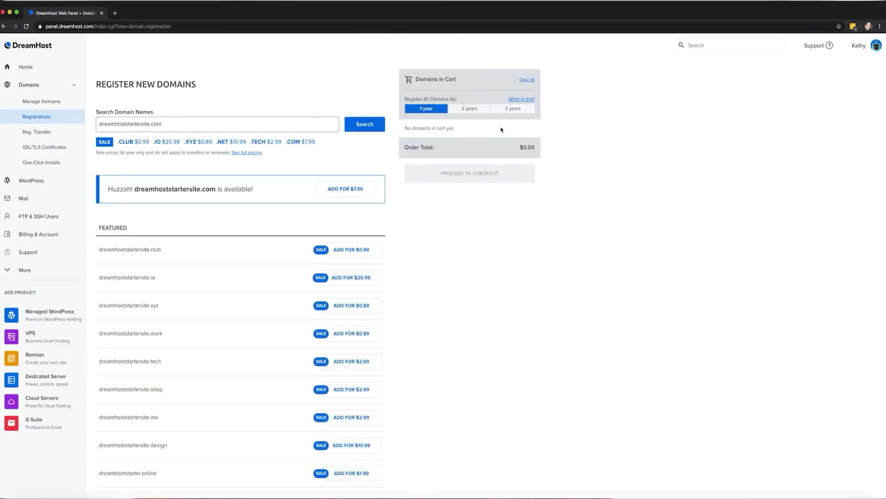
{"action": "left_click", "coordinate": [368, 195]}
{"action": "left_click", "coordinate": [438, 192]}
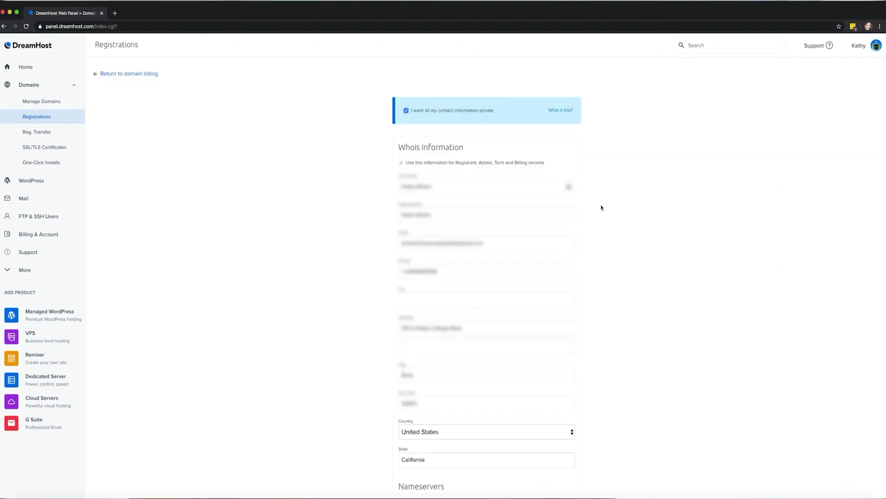
{"action": "scroll", "coordinate": [602, 207], "scroll_direction": "down", "scroll_amount": 5}
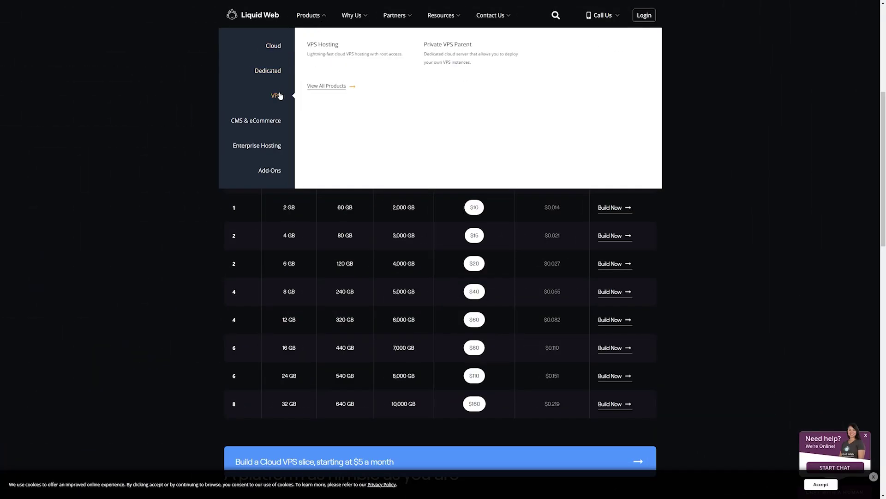
Open Liquid Web's VPS Hosting page and scroll to the plan pricing cards
{"action": "left_click", "coordinate": [341, 59]}
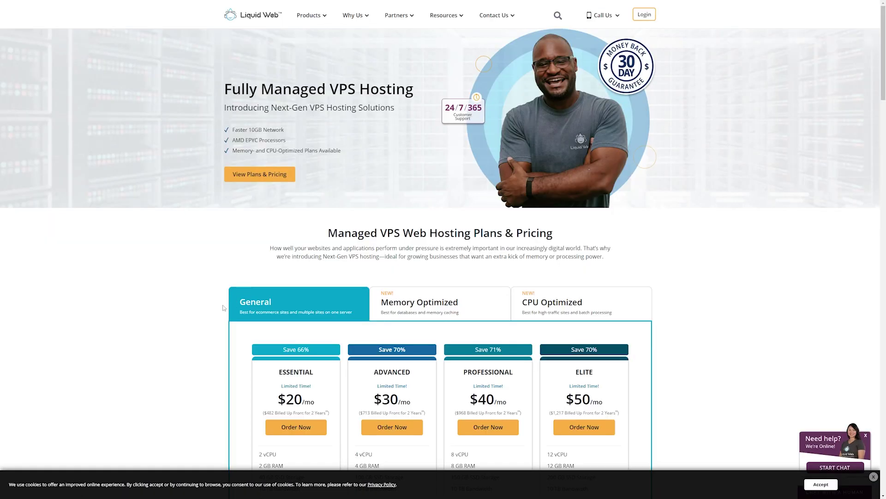
{"action": "scroll", "coordinate": [223, 308], "scroll_direction": "down", "scroll_amount": 5}
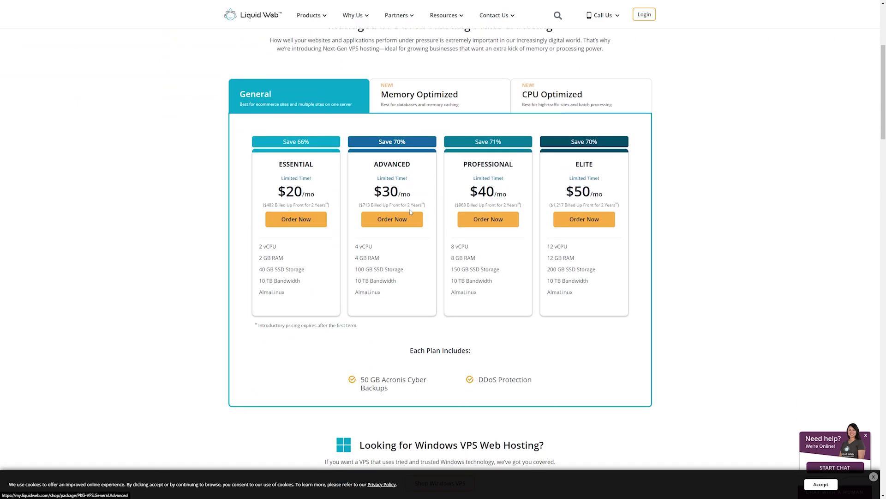
{"action": "scroll", "coordinate": [349, 294], "scroll_direction": "down", "scroll_amount": 3}
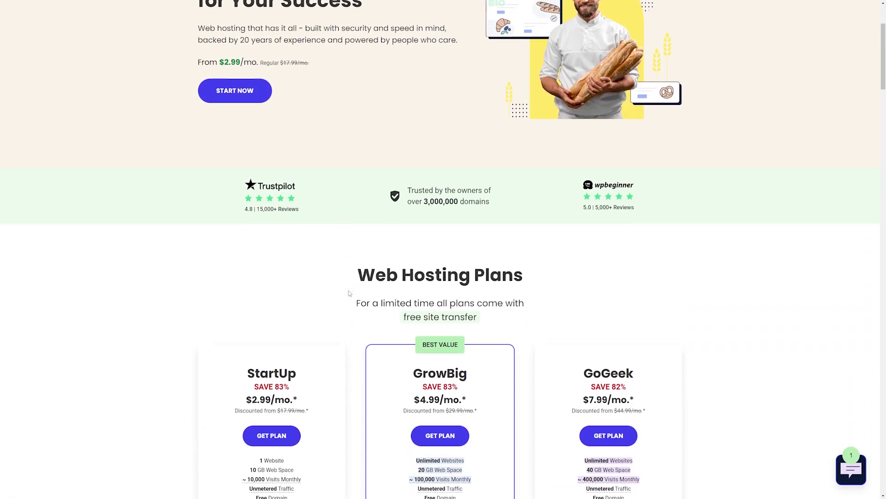
{"action": "scroll", "coordinate": [349, 294], "scroll_direction": "down", "scroll_amount": 5}
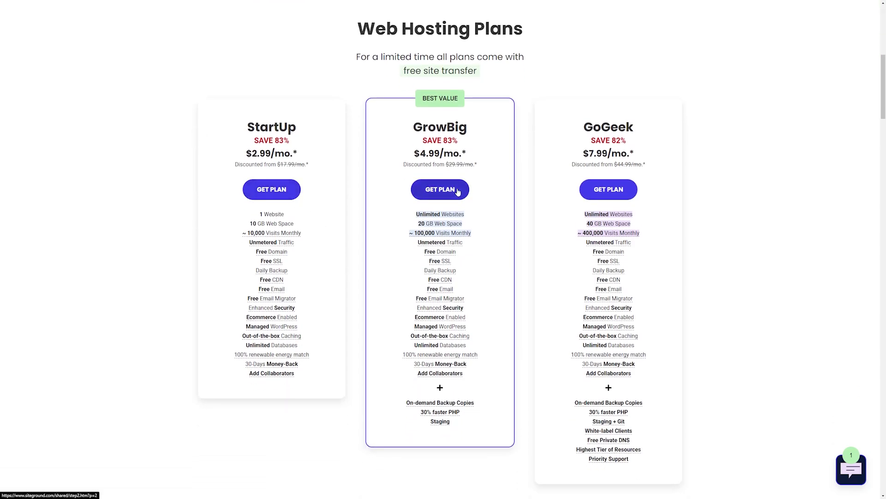
{"action": "scroll", "coordinate": [526, 332], "scroll_direction": "down", "scroll_amount": 5}
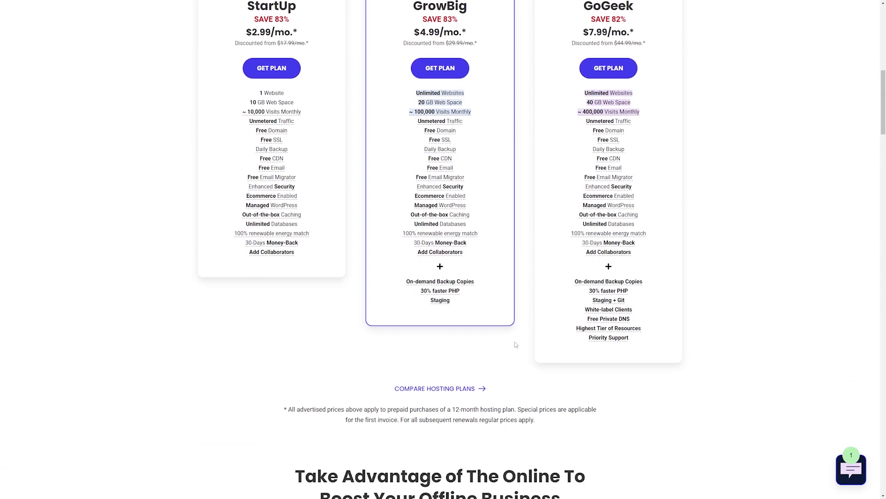
{"action": "left_click", "coordinate": [436, 307]}
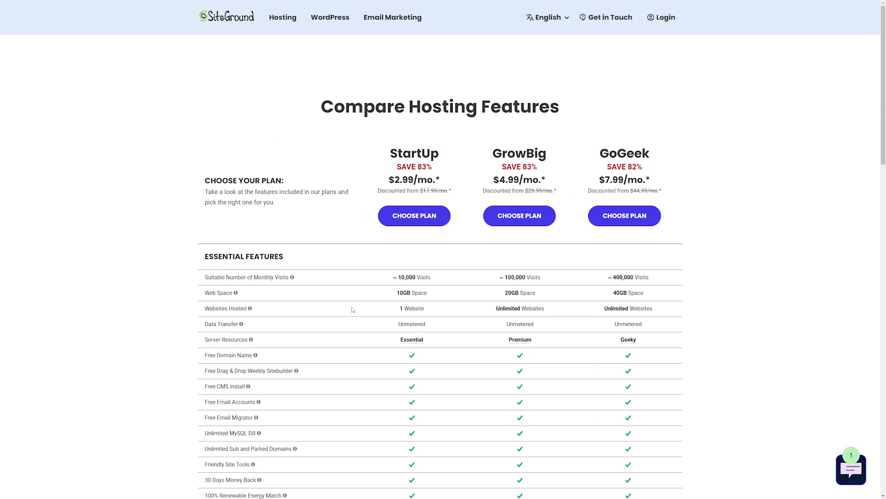
{"action": "scroll", "coordinate": [353, 309], "scroll_direction": "down", "scroll_amount": 1}
{"action": "scroll", "coordinate": [352, 310], "scroll_direction": "down", "scroll_amount": 1}
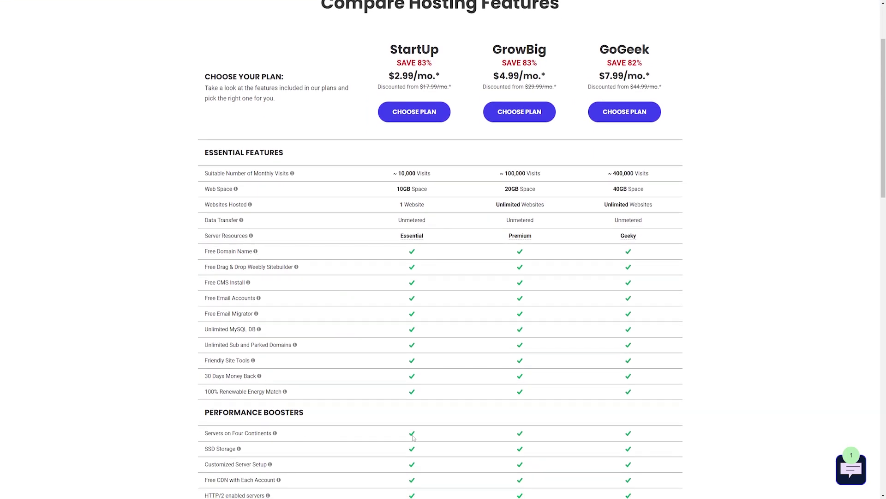
{"action": "scroll", "coordinate": [481, 417], "scroll_direction": "down", "scroll_amount": 4}
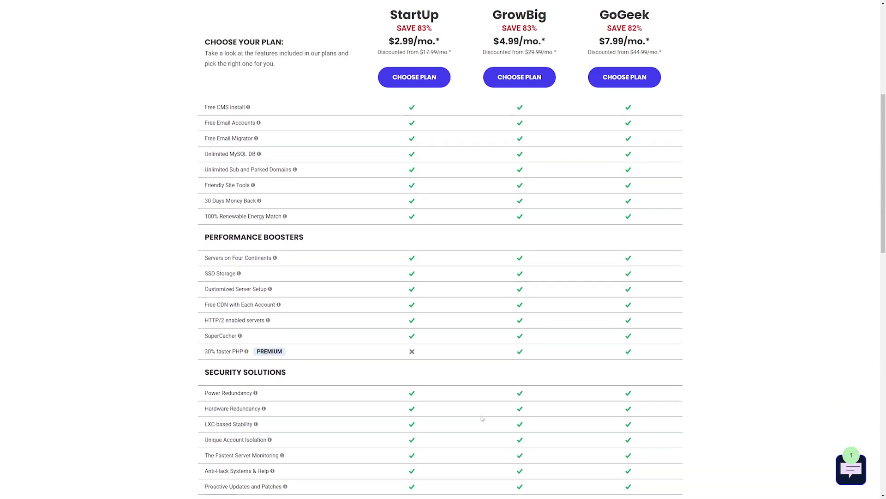
{"action": "scroll", "coordinate": [481, 418], "scroll_direction": "down", "scroll_amount": 2}
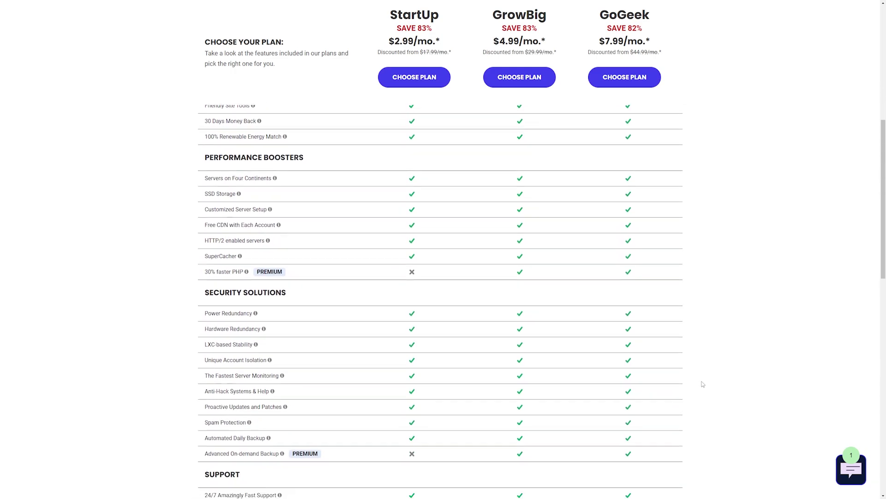
{"action": "scroll", "coordinate": [703, 384], "scroll_direction": "down", "scroll_amount": 4}
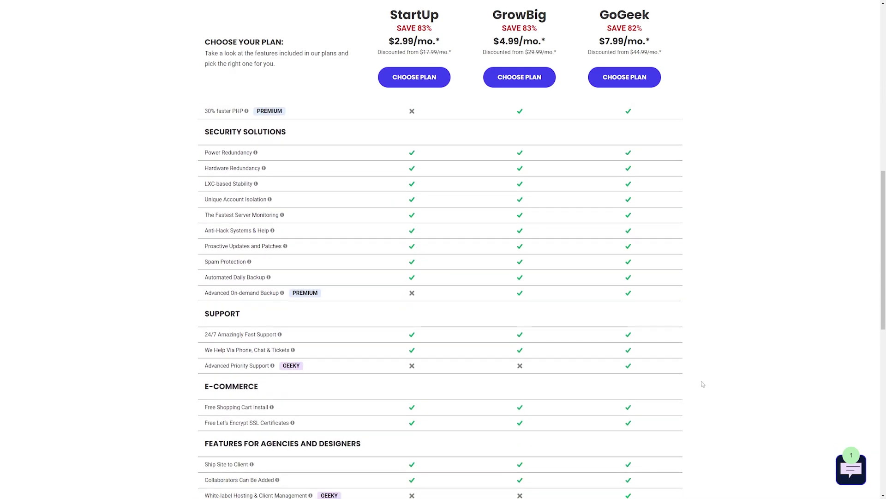
{"action": "scroll", "coordinate": [703, 384], "scroll_direction": "down", "scroll_amount": 5}
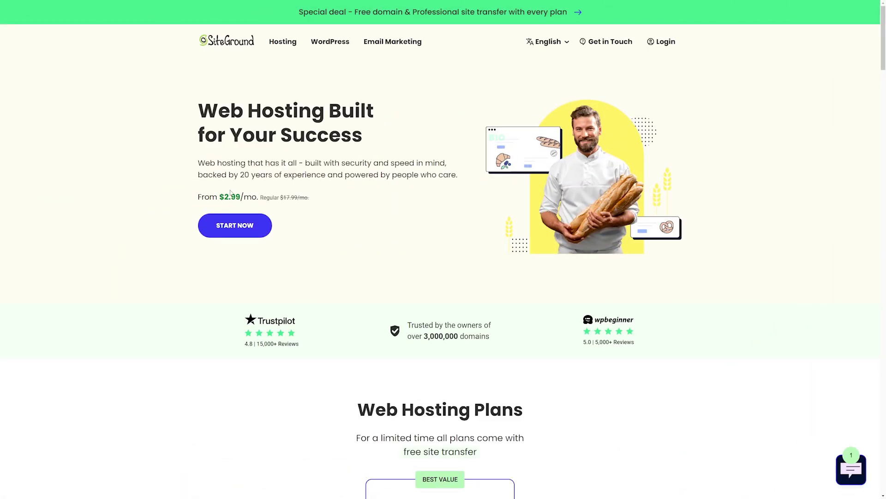
{"action": "scroll", "coordinate": [235, 231], "scroll_direction": "down", "scroll_amount": 9}
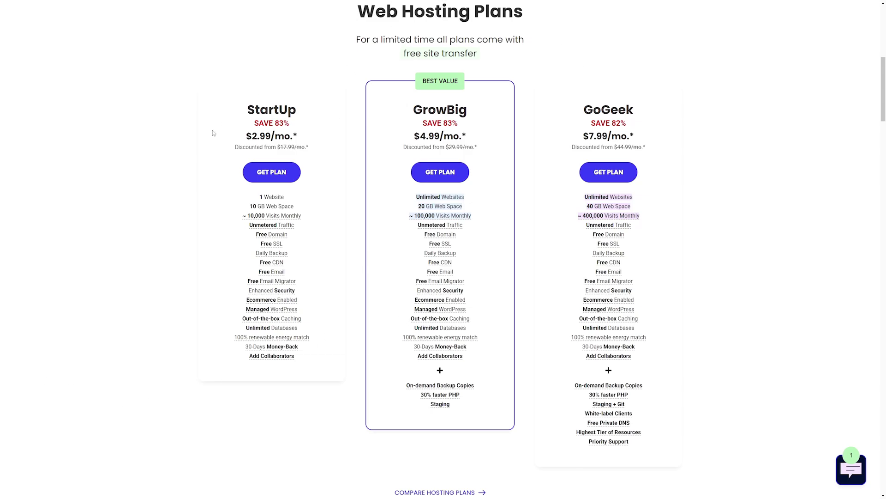
{"action": "left_click_drag", "start_coordinate": [245, 136], "coordinate": [304, 135]}
{"action": "left_click", "coordinate": [301, 138]}
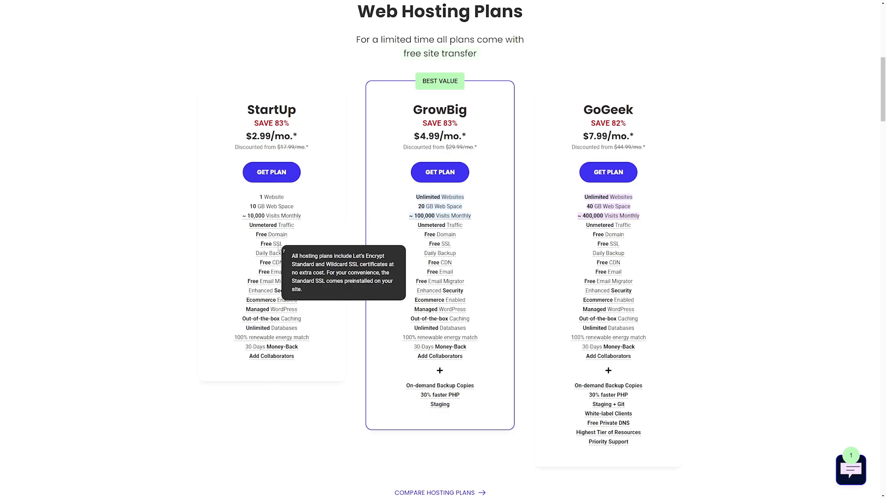
{"action": "mouse_move", "coordinate": [282, 264]}
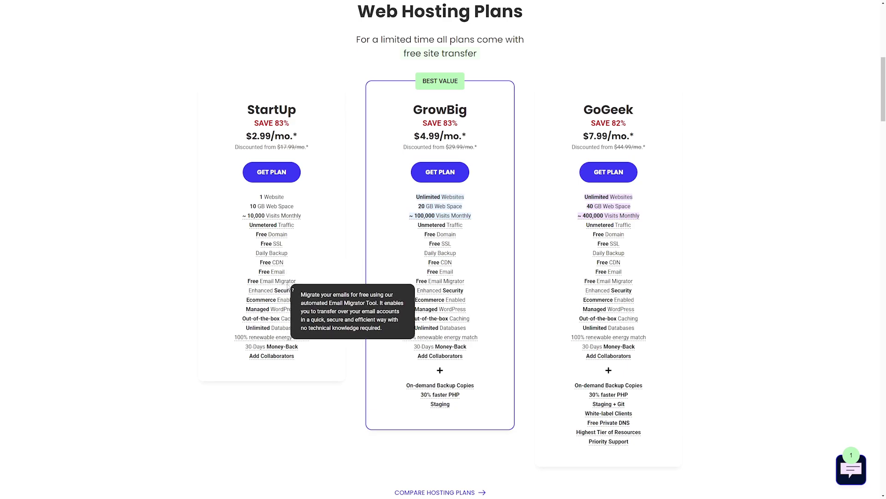
{"action": "mouse_move", "coordinate": [288, 301]}
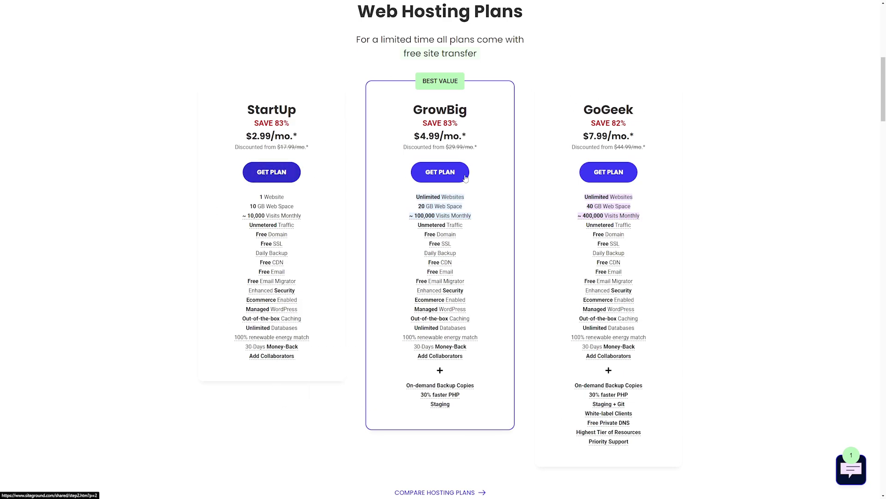
Start a GrowBig order with a new domain, highlighting the free-domain promo
{"action": "left_click", "coordinate": [270, 171]}
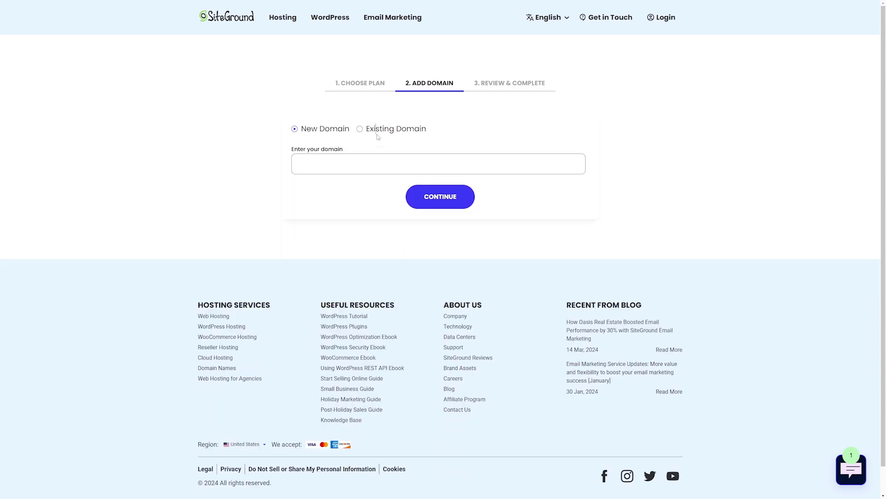
{"action": "left_click", "coordinate": [309, 131]}
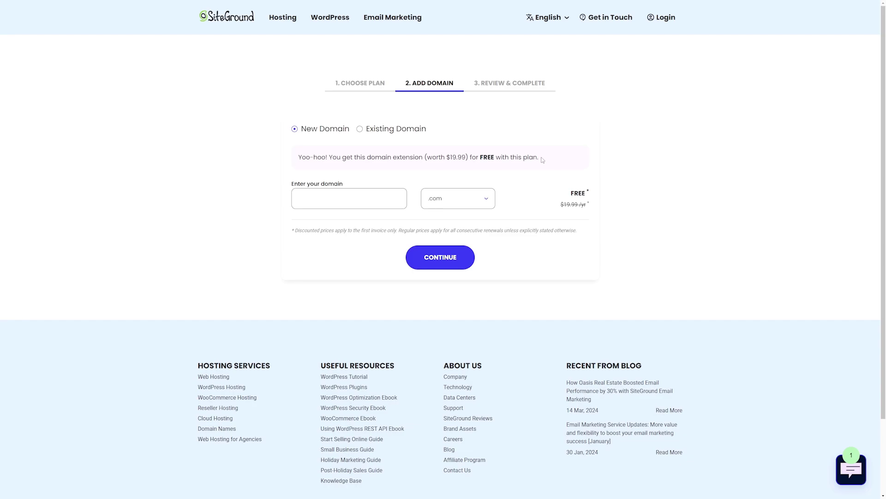
{"action": "left_click_drag", "start_coordinate": [543, 159], "coordinate": [297, 164]}
{"action": "left_click", "coordinate": [333, 160]}
{"action": "left_click_drag", "start_coordinate": [312, 157], "coordinate": [525, 153]}
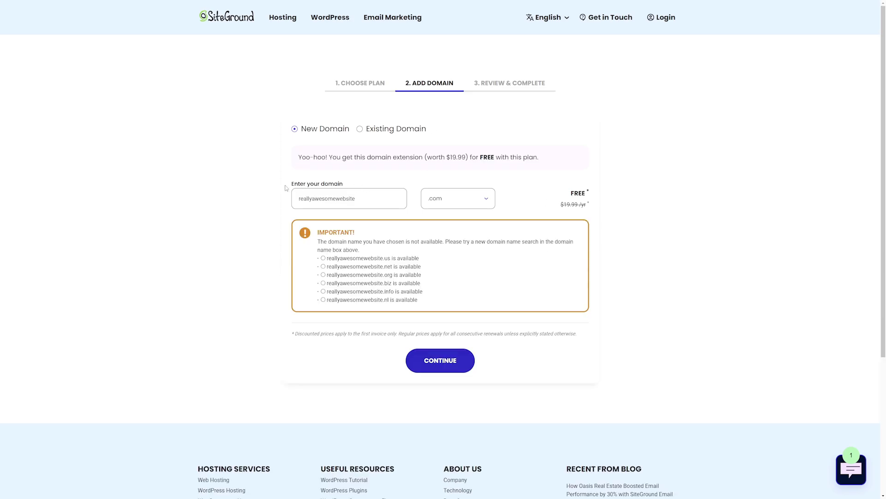
Pick the reallyawesomewebsite.org suggestion and continue the order
{"action": "left_click_drag", "start_coordinate": [363, 195], "coordinate": [272, 206]}
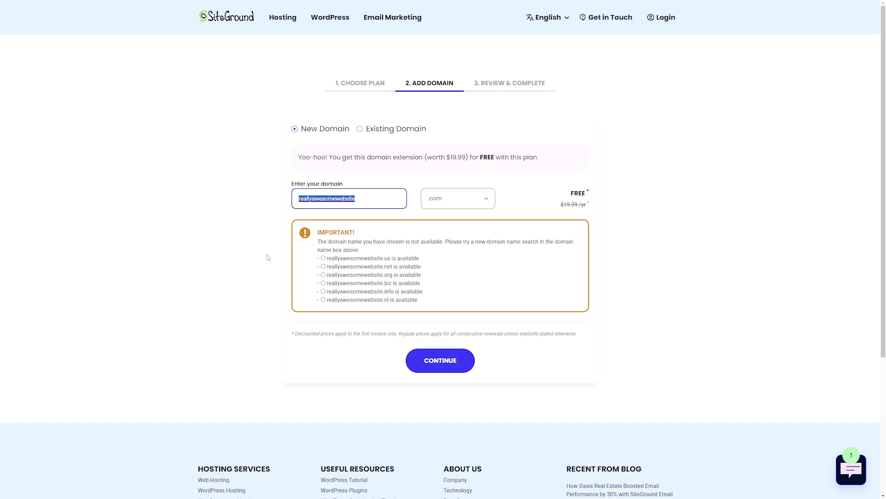
{"action": "left_click", "coordinate": [329, 275]}
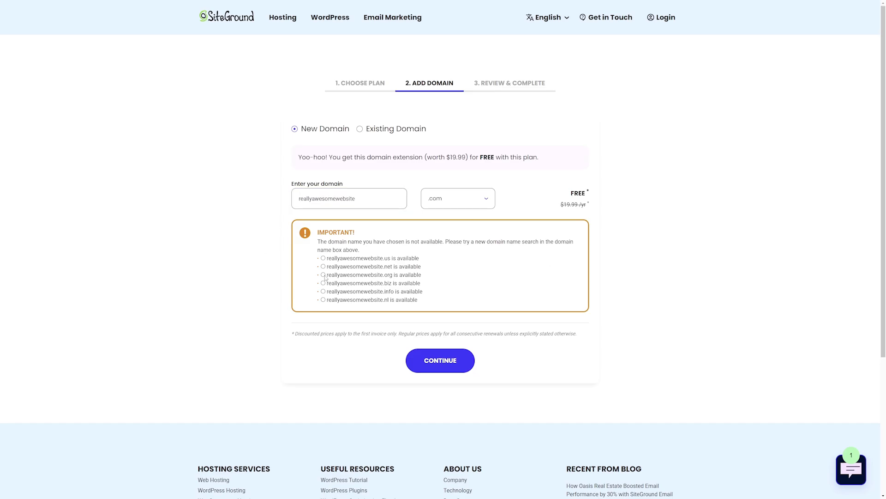
{"action": "left_click", "coordinate": [446, 358]}
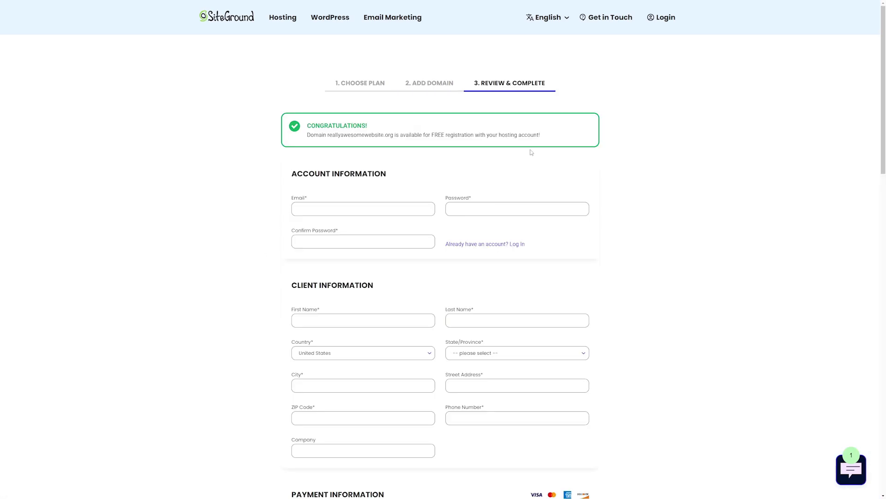
Scroll through the checkout's purchase information, extra services and 35.88 USD order summary
{"action": "scroll", "coordinate": [385, 322], "scroll_direction": "down", "scroll_amount": 8}
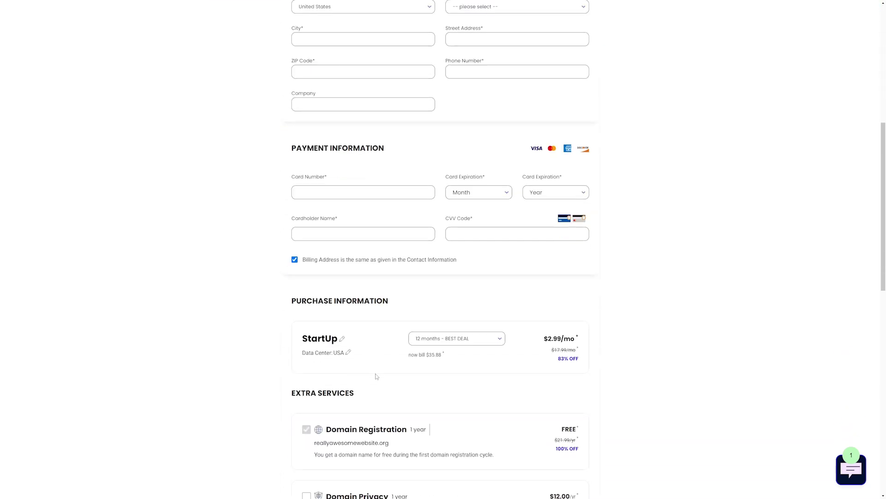
{"action": "scroll", "coordinate": [380, 390], "scroll_direction": "up", "scroll_amount": 9}
{"action": "scroll", "coordinate": [344, 242], "scroll_direction": "down", "scroll_amount": 3}
{"action": "scroll", "coordinate": [344, 243], "scroll_direction": "down", "scroll_amount": 4}
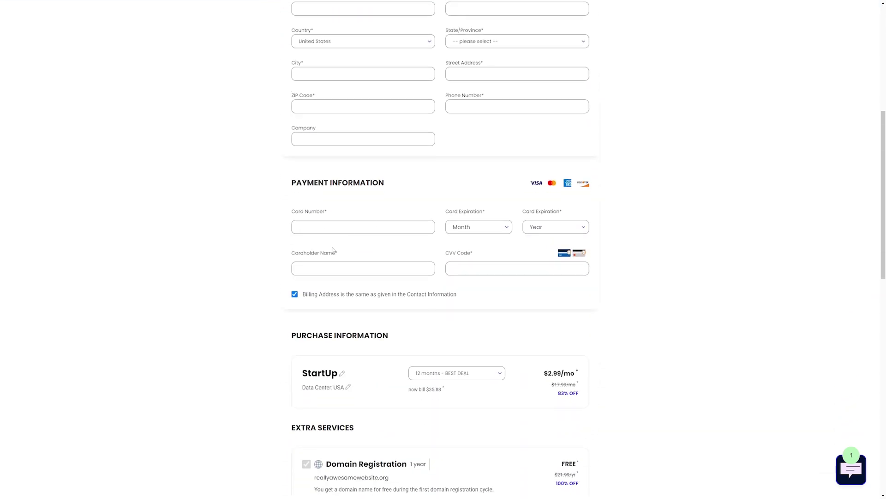
{"action": "scroll", "coordinate": [333, 249], "scroll_direction": "down", "scroll_amount": 3}
{"action": "scroll", "coordinate": [514, 212], "scroll_direction": "down", "scroll_amount": 3}
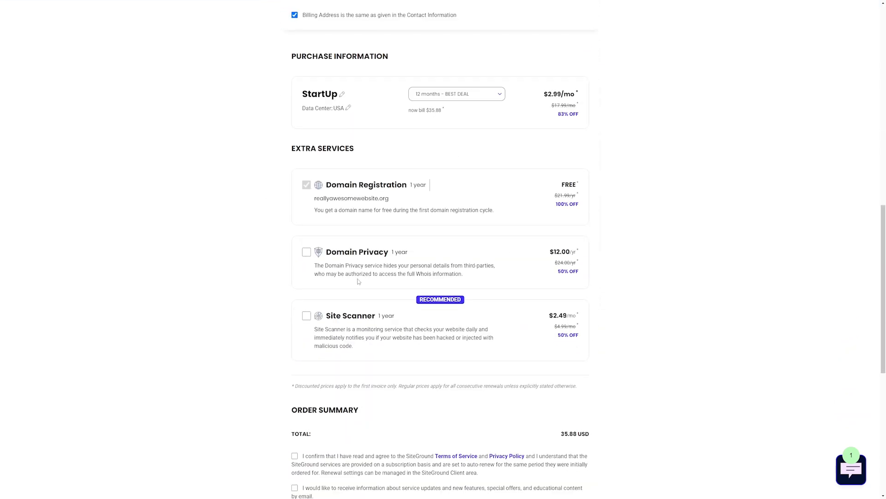
{"action": "scroll", "coordinate": [358, 278], "scroll_direction": "down", "scroll_amount": 2}
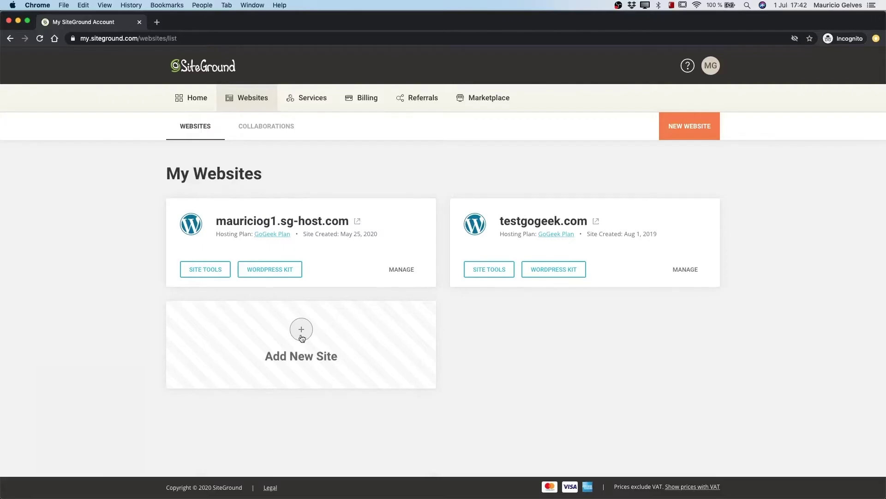
Add a new site and search for mydomain.com as a new domain
{"action": "left_click", "coordinate": [302, 337]}
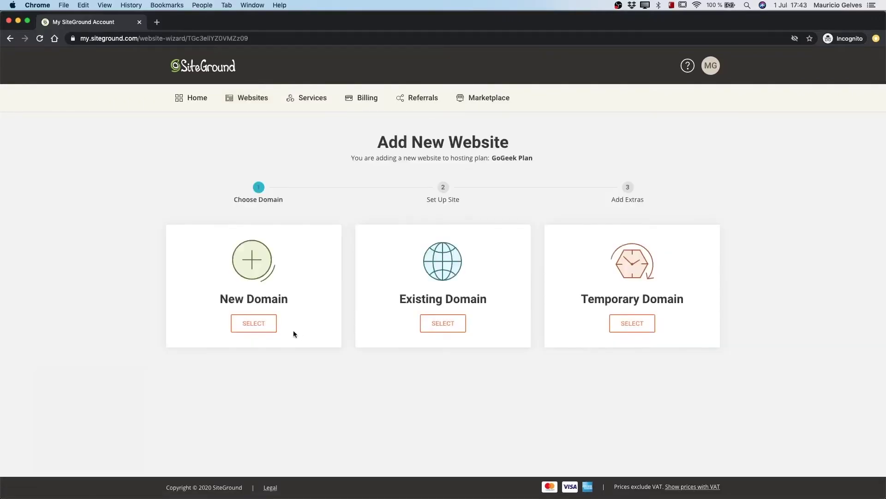
{"action": "left_click", "coordinate": [262, 324]}
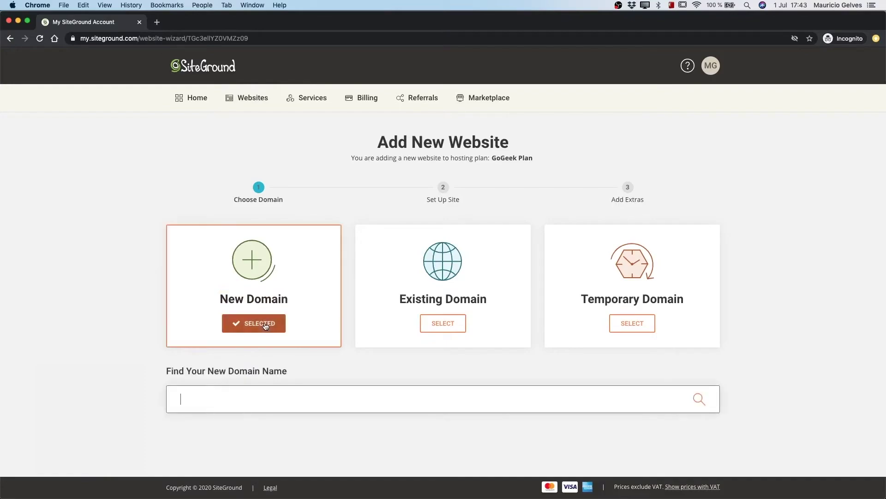
{"action": "left_click", "coordinate": [255, 392]}
{"action": "type", "text": "mydomain.com"}
{"action": "key", "text": "Return"}
Try the Existing Domain option with mydomain.com
{"action": "left_click_drag", "start_coordinate": [399, 299], "coordinate": [476, 294]}
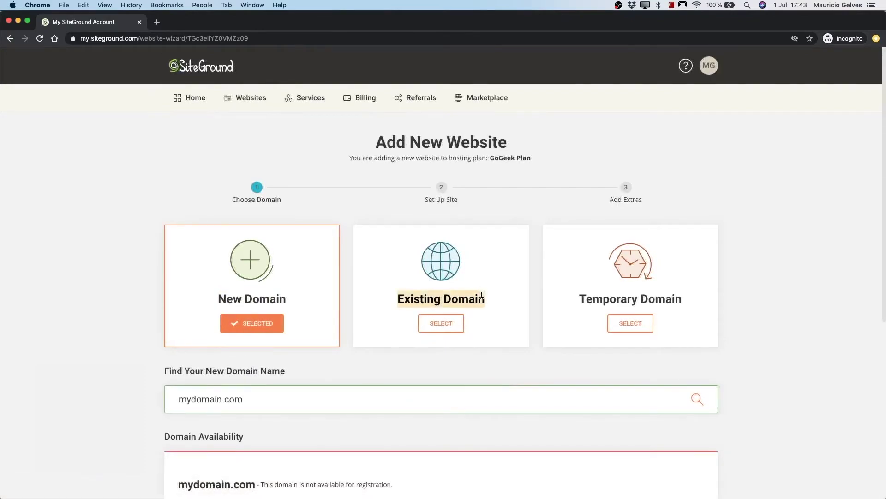
{"action": "left_click", "coordinate": [450, 323]}
{"action": "left_click", "coordinate": [263, 401]}
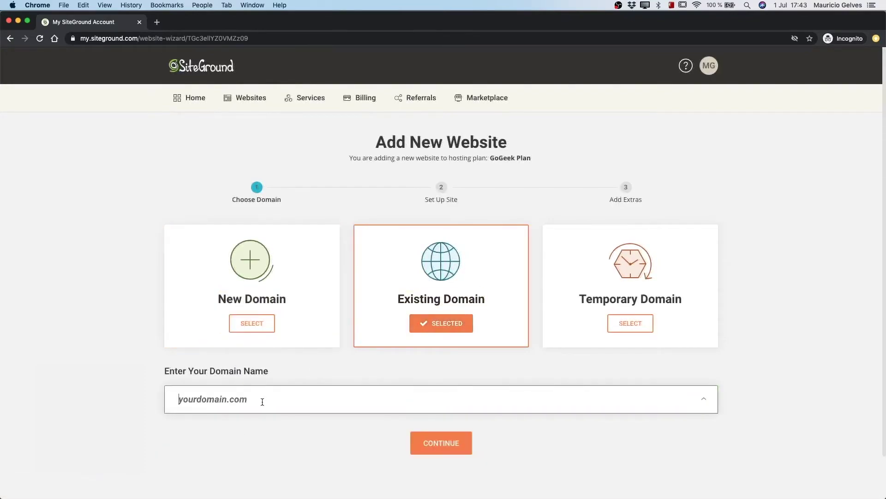
{"action": "type", "text": "mydomain.co"}
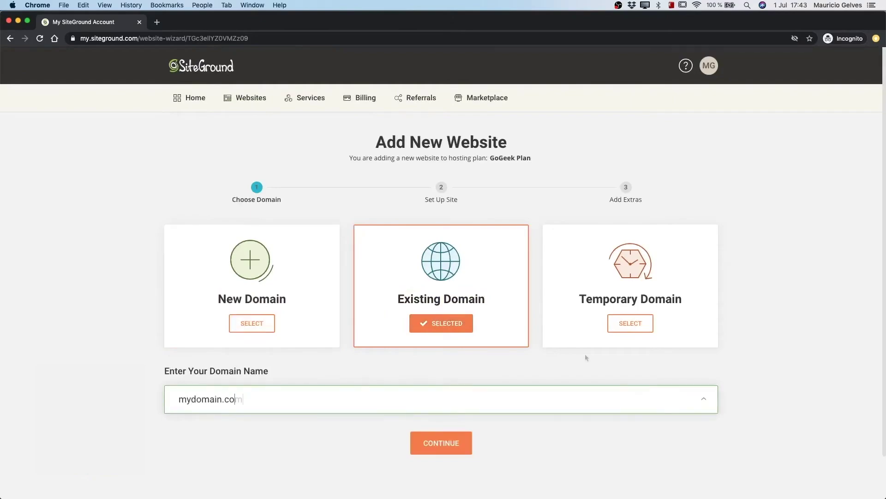
{"action": "type", "text": "m"}
Choose a free temporary sg-host.com domain and continue to site setup
{"action": "left_click", "coordinate": [625, 323]}
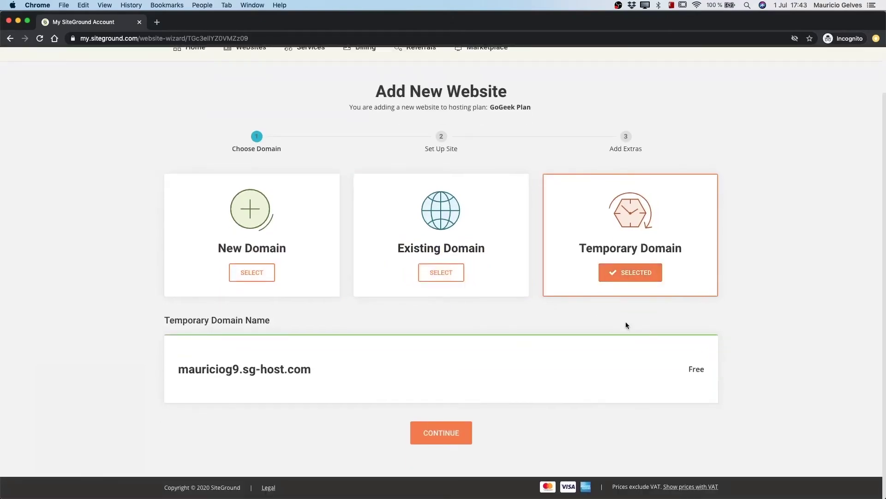
{"action": "left_click_drag", "start_coordinate": [309, 373], "coordinate": [243, 384]}
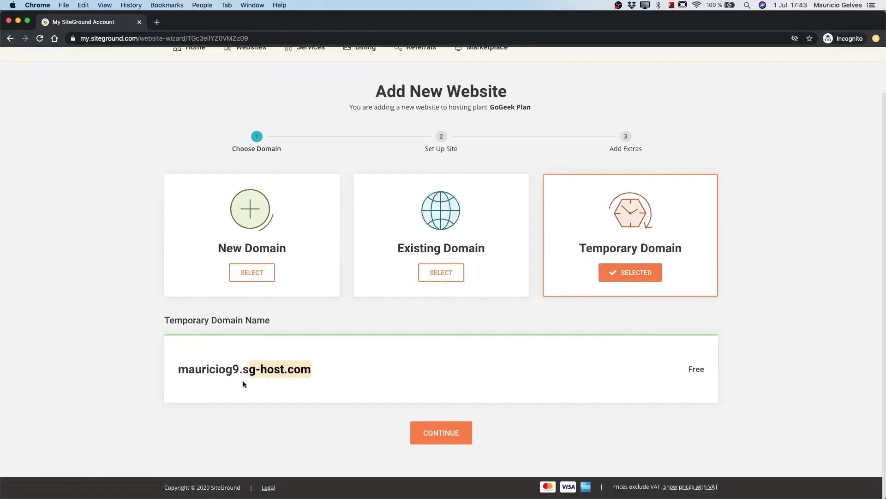
{"action": "left_click", "coordinate": [177, 378]}
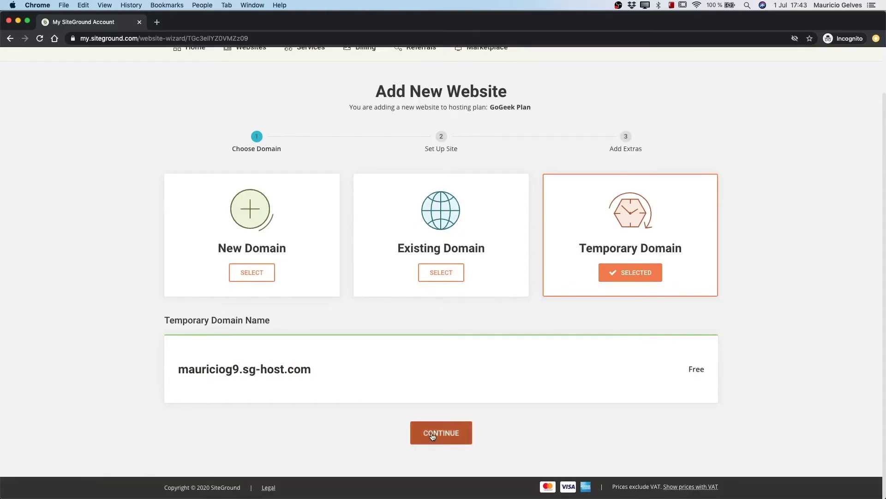
{"action": "left_click", "coordinate": [433, 437]}
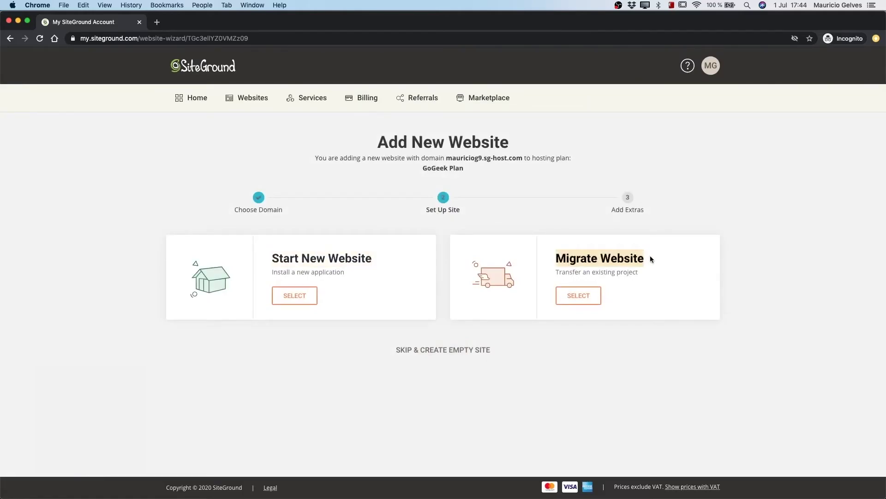
Start the WordPress Starter setup and pick the Yoga theme
{"action": "left_click", "coordinate": [578, 298]}
{"action": "scroll", "coordinate": [577, 299], "scroll_direction": "down", "scroll_amount": 3}
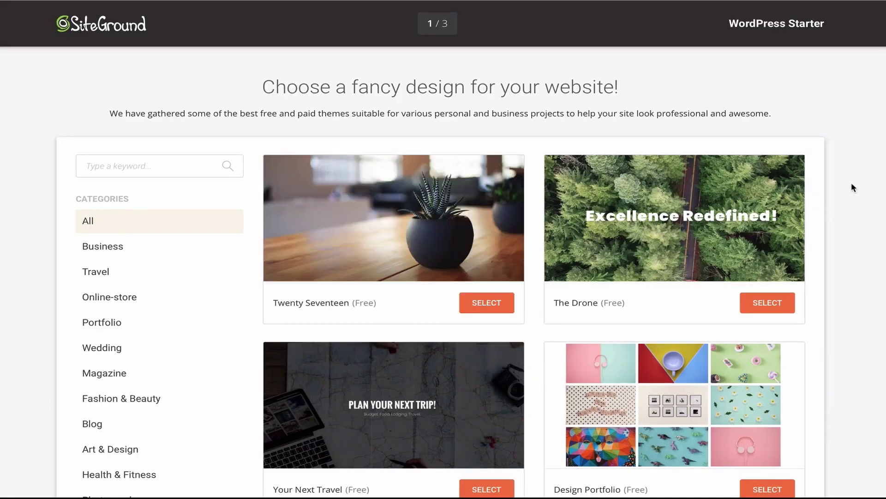
{"action": "scroll", "coordinate": [849, 185], "scroll_direction": "down", "scroll_amount": 12}
{"action": "scroll", "coordinate": [848, 189], "scroll_direction": "down", "scroll_amount": 5}
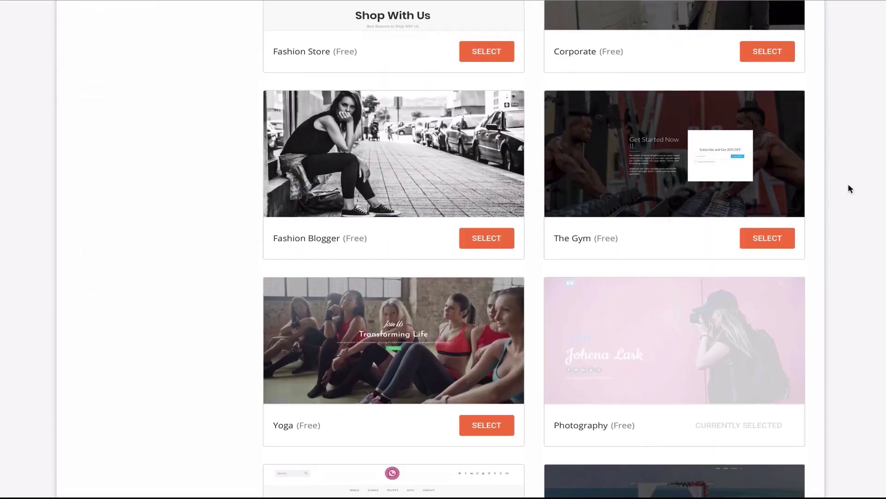
{"action": "left_click", "coordinate": [390, 327]}
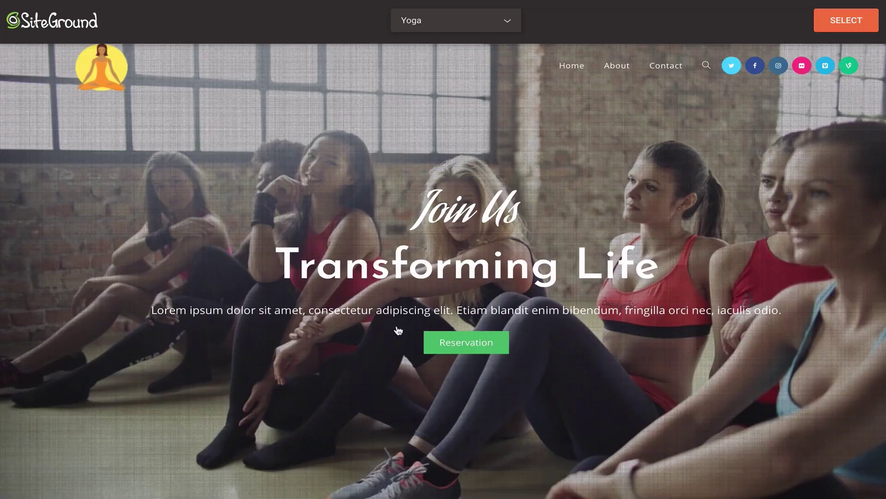
Add the online shop, Google Analytics and SEO plugins, then complete the installation
{"action": "scroll", "coordinate": [500, 259], "scroll_direction": "down", "scroll_amount": 8}
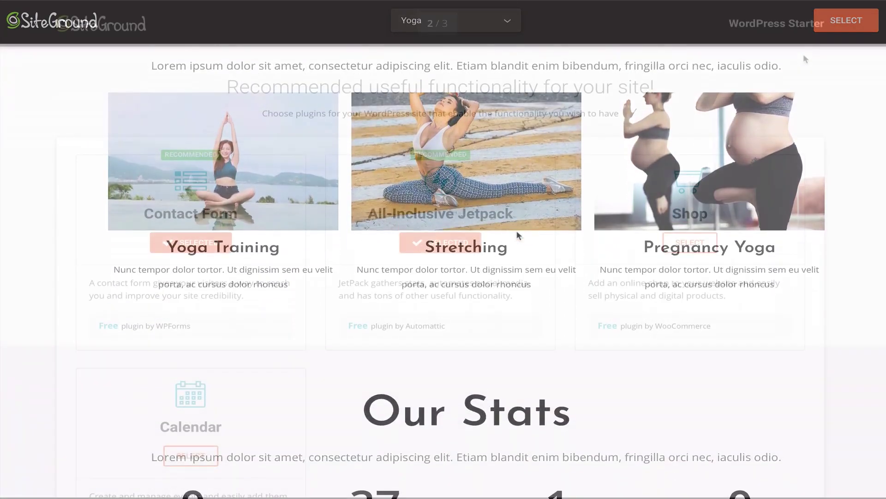
{"action": "left_click", "coordinate": [693, 241]}
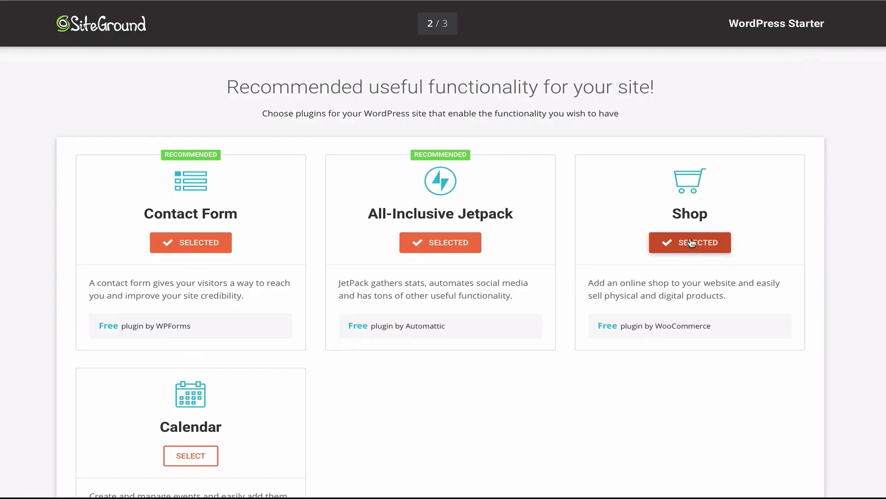
{"action": "scroll", "coordinate": [691, 242], "scroll_direction": "down", "scroll_amount": 5}
{"action": "left_click", "coordinate": [439, 436]}
{"action": "left_click", "coordinate": [177, 250]}
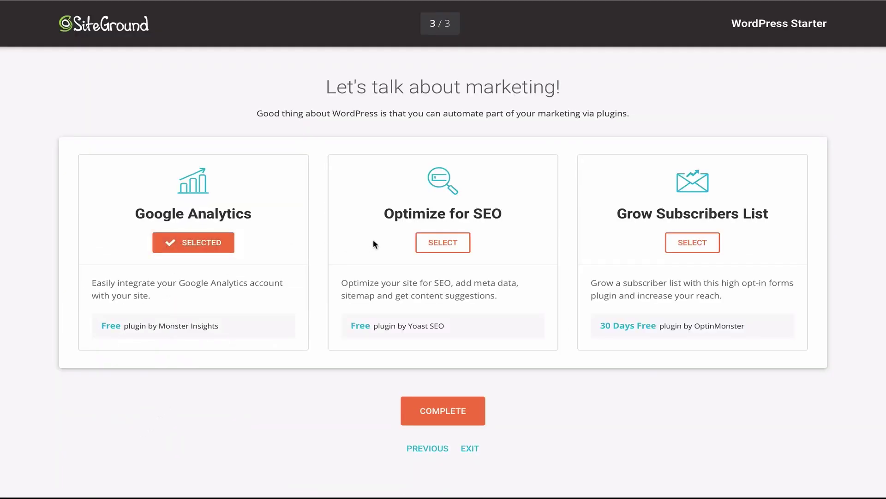
{"action": "left_click", "coordinate": [468, 244]}
{"action": "left_click", "coordinate": [436, 409]}
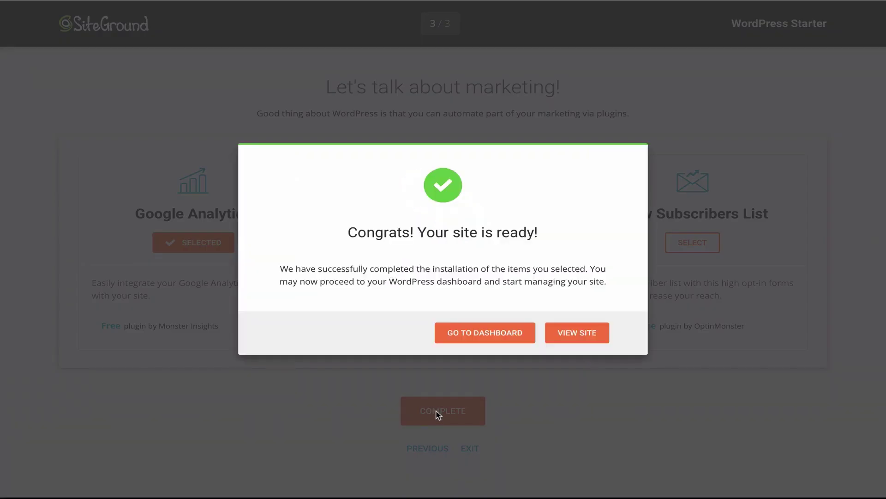
View the new site and scroll its photography-style homepage with the 'Kids' section
{"action": "left_click", "coordinate": [572, 332]}
{"action": "scroll", "coordinate": [443, 249], "scroll_direction": "down", "scroll_amount": 3}
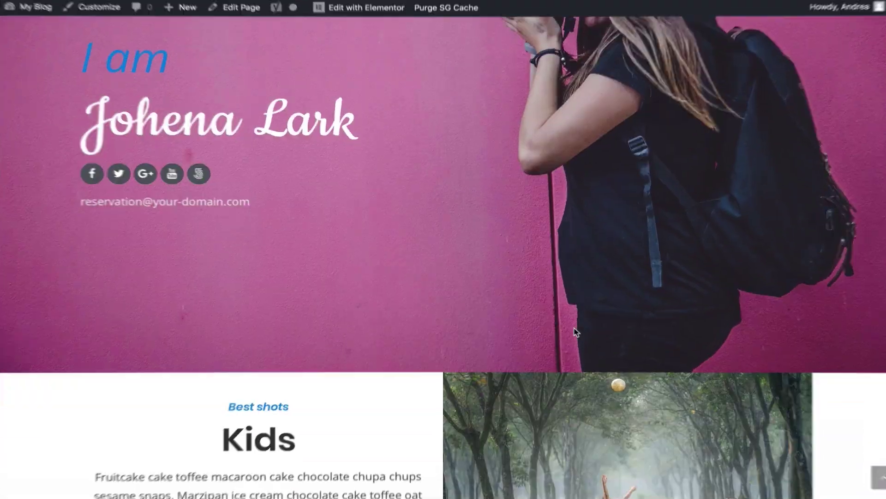